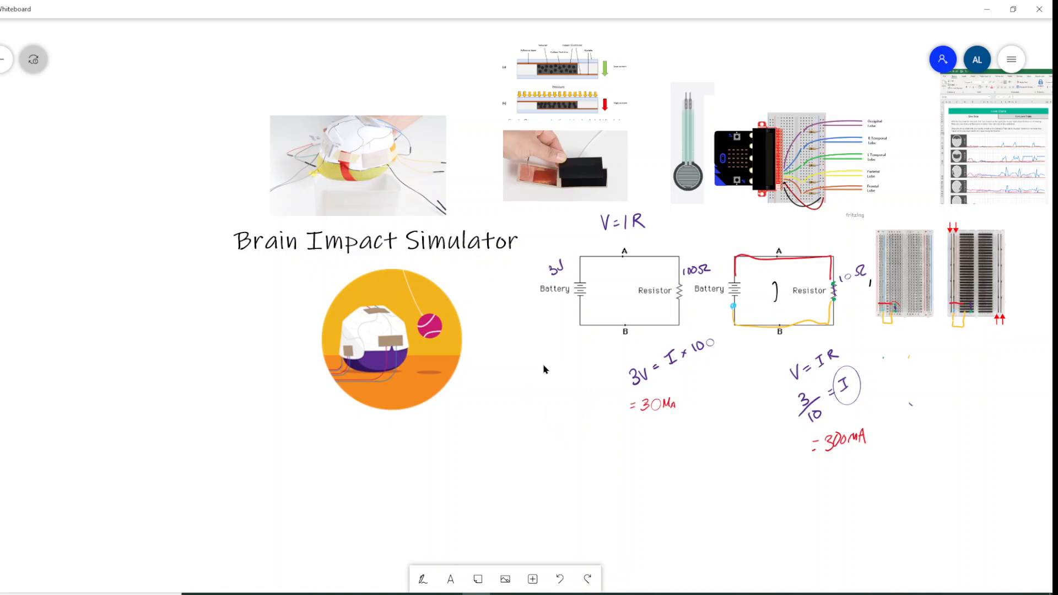
Examine the pressure sensor diagrams and photos on the whiteboard, together with the V = IR circuit sketches
drag(532, 390, 505, 419)
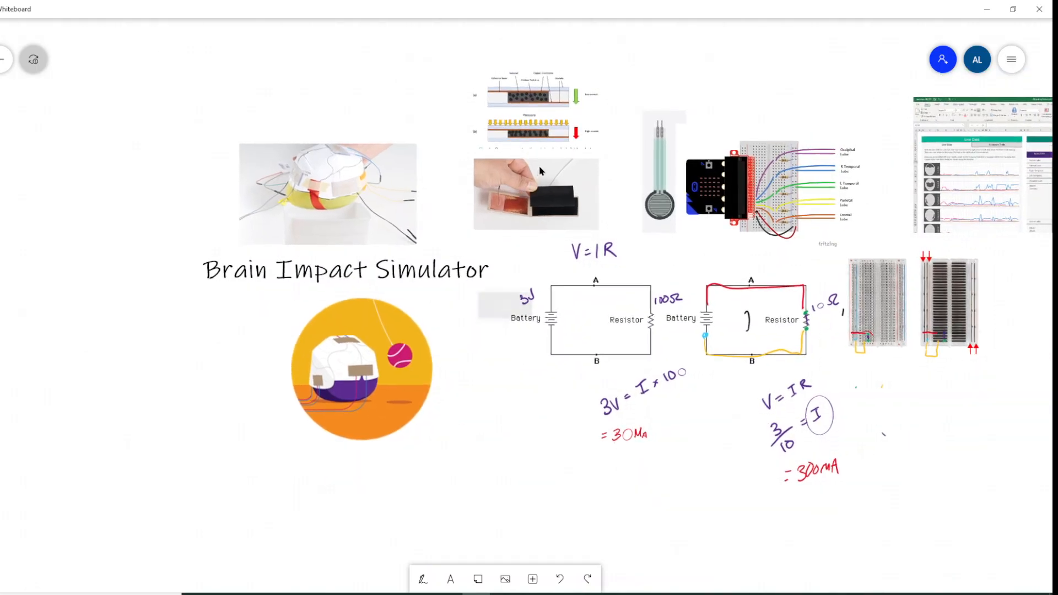
scroll(538, 167, up, 3)
drag(685, 168, 682, 248)
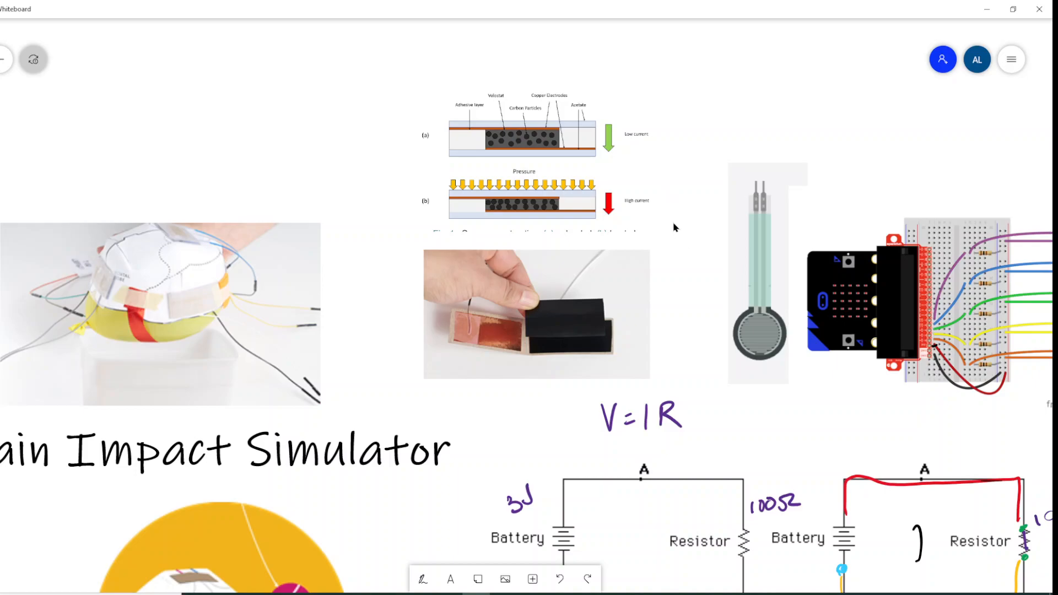
scroll(676, 227, down, 1)
scroll(698, 358, right, 4)
scroll(697, 359, down, 2)
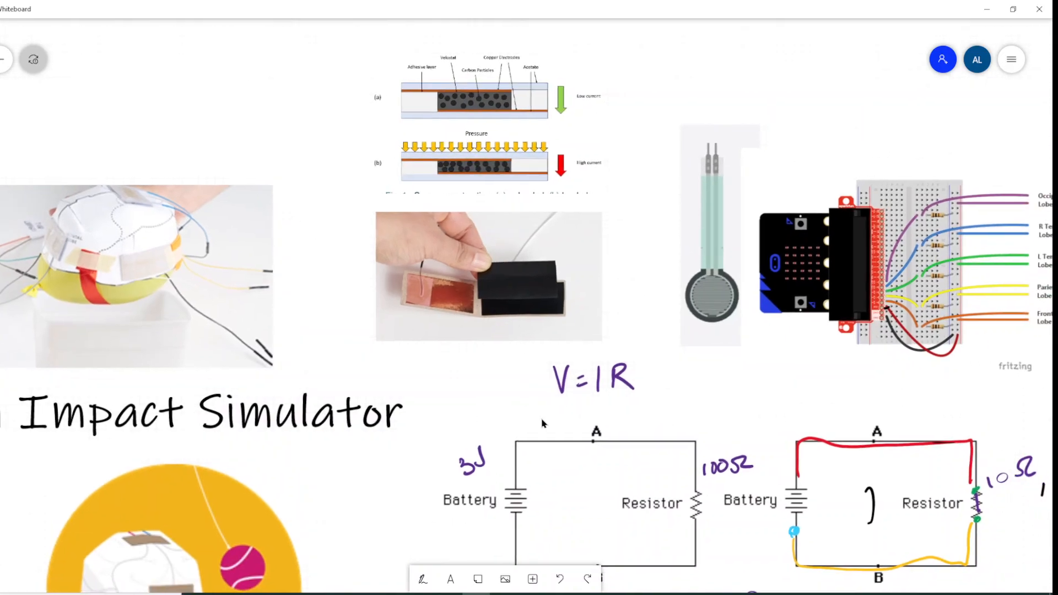
scroll(657, 365, down, 4)
scroll(656, 366, right, 1)
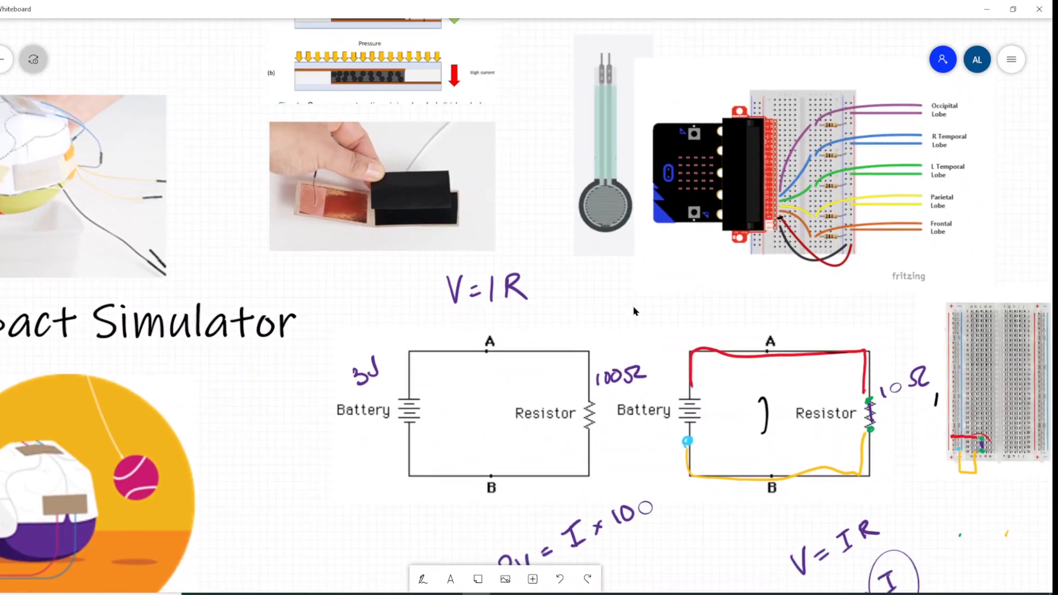
scroll(643, 528, down, 3)
scroll(643, 527, right, 2)
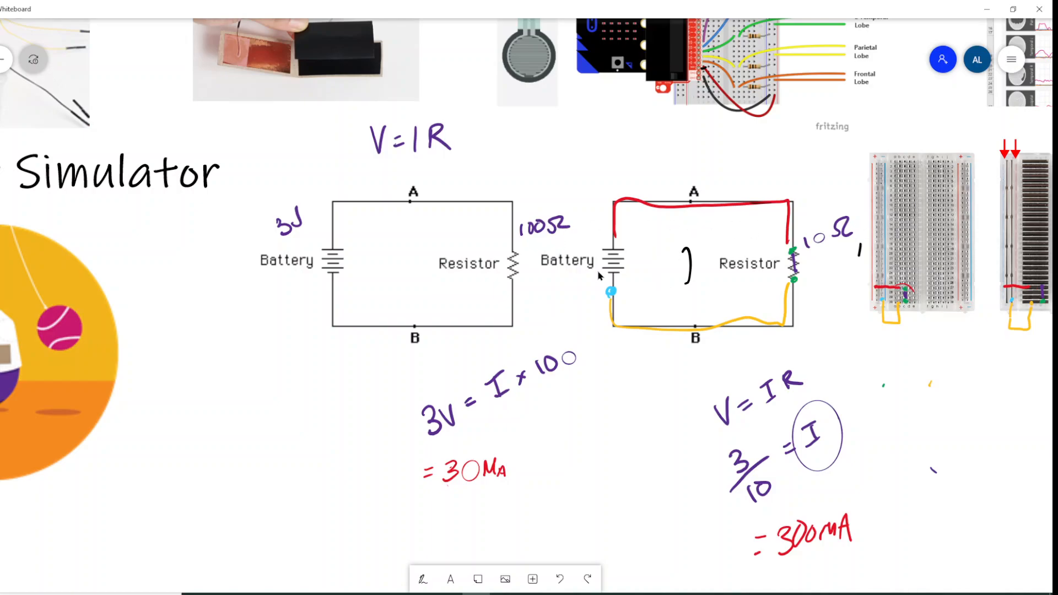
Compare the 100 Ω and 10 Ω current calculations, and examine the micro:bit wiring diagram, breadboard images and Live Data sheet
scroll(612, 394, right, 1)
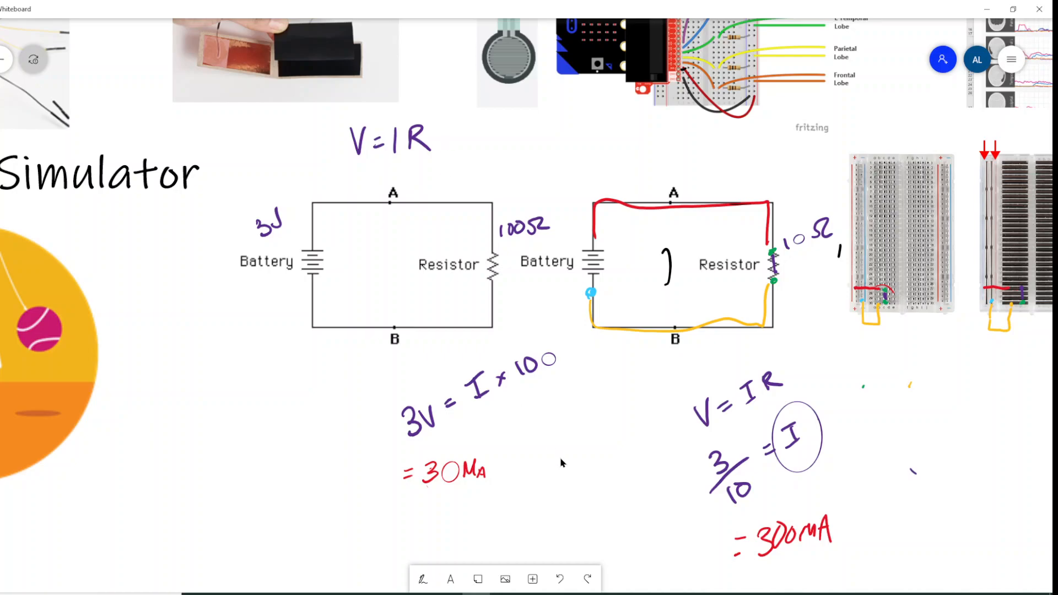
scroll(561, 463, down, 1)
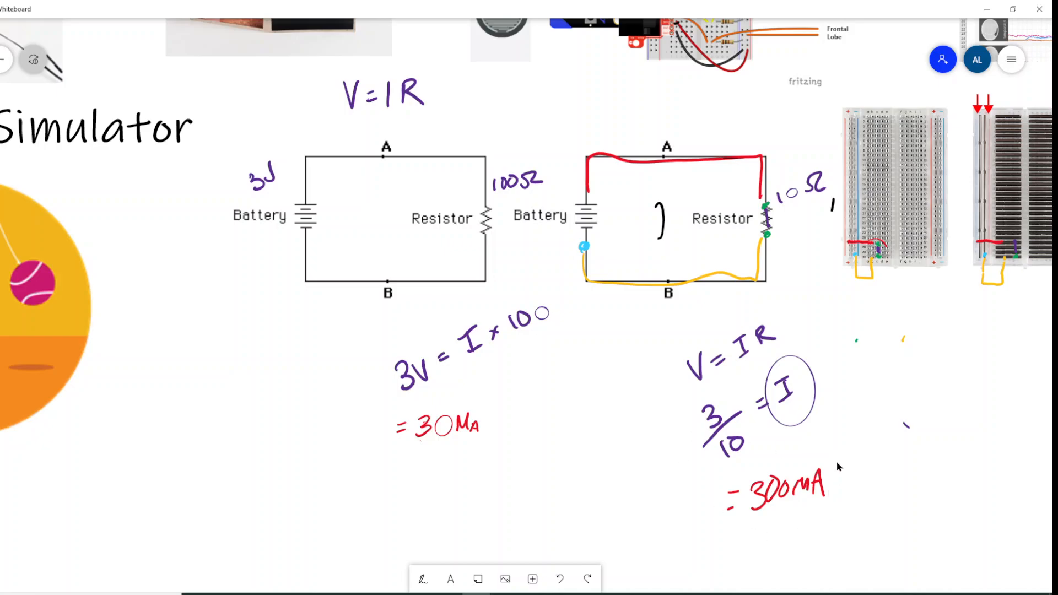
scroll(900, 432, right, 2)
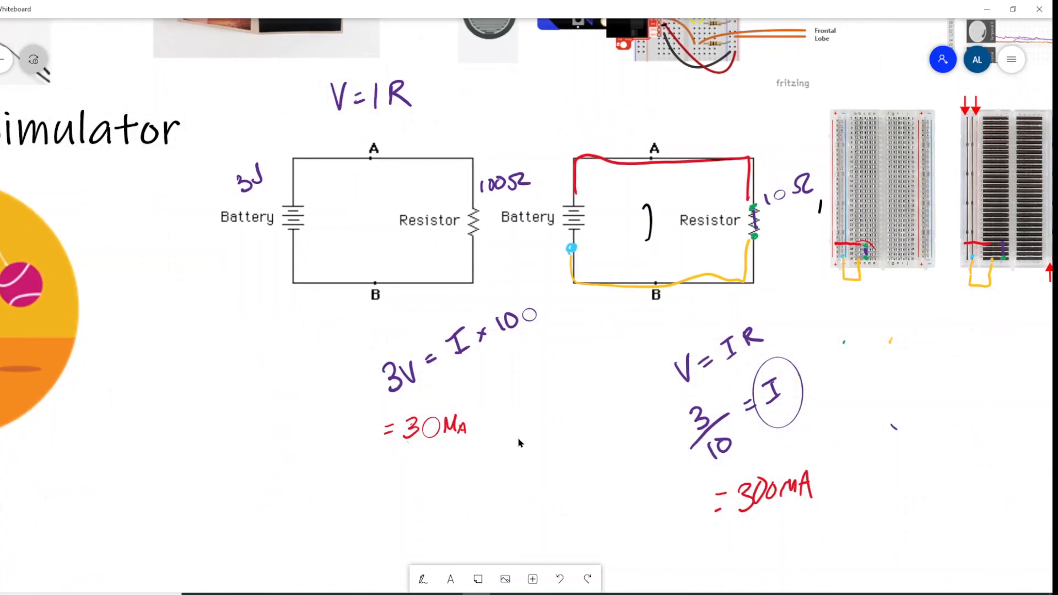
scroll(524, 408, right, 2)
scroll(485, 437, up, 2)
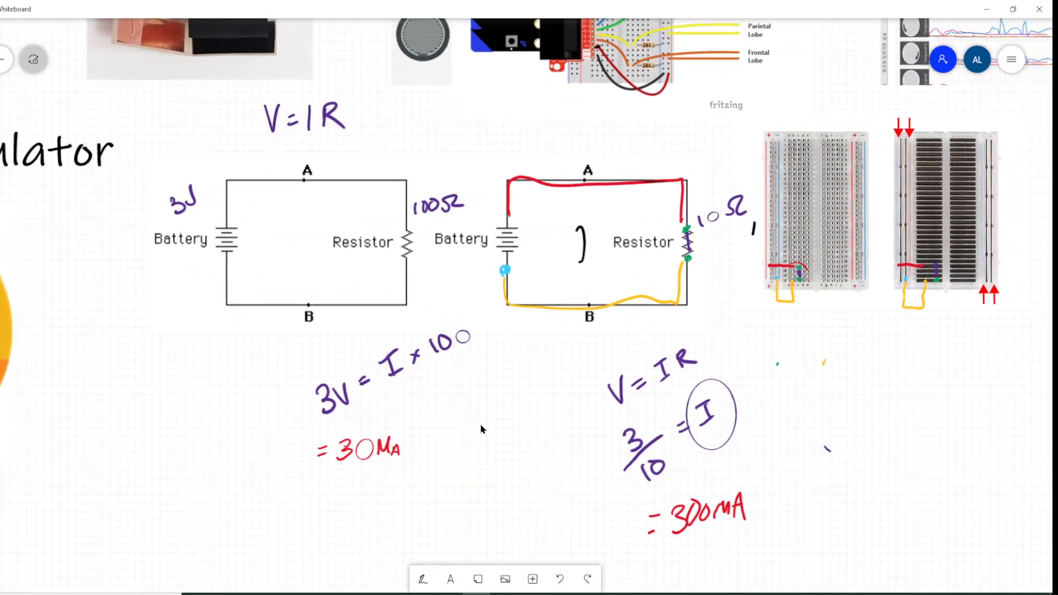
scroll(758, 435, up, 4)
scroll(758, 435, right, 5)
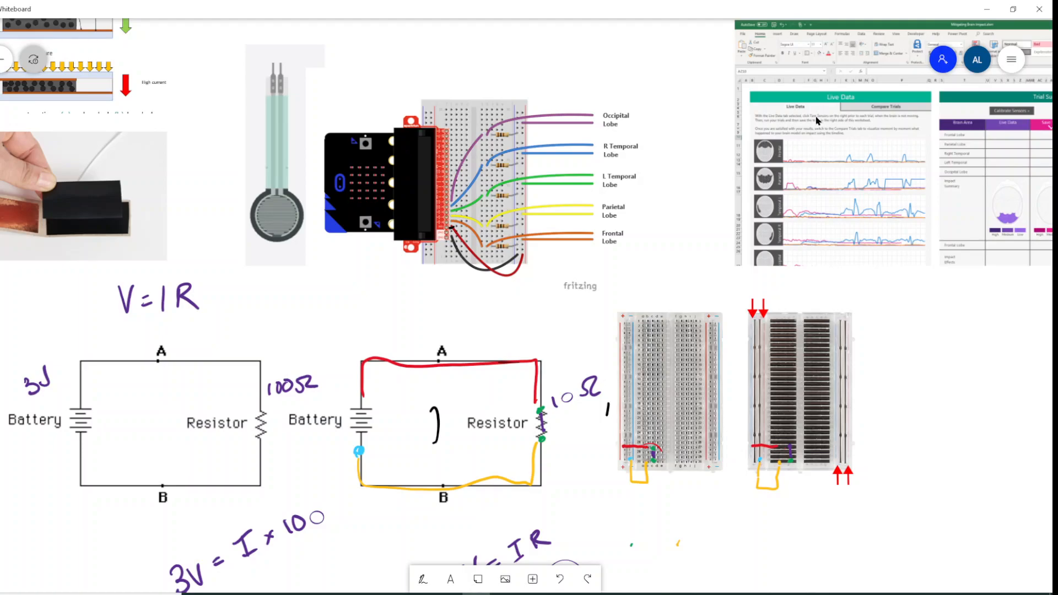
scroll(946, 378, down, 1)
scroll(946, 378, right, 1)
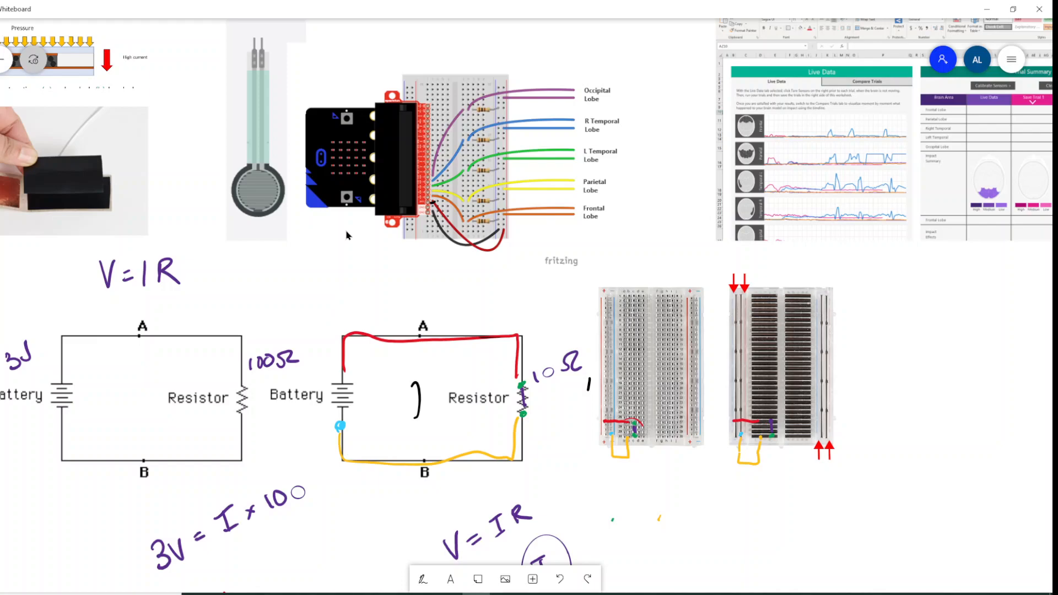
drag(524, 296, 500, 272)
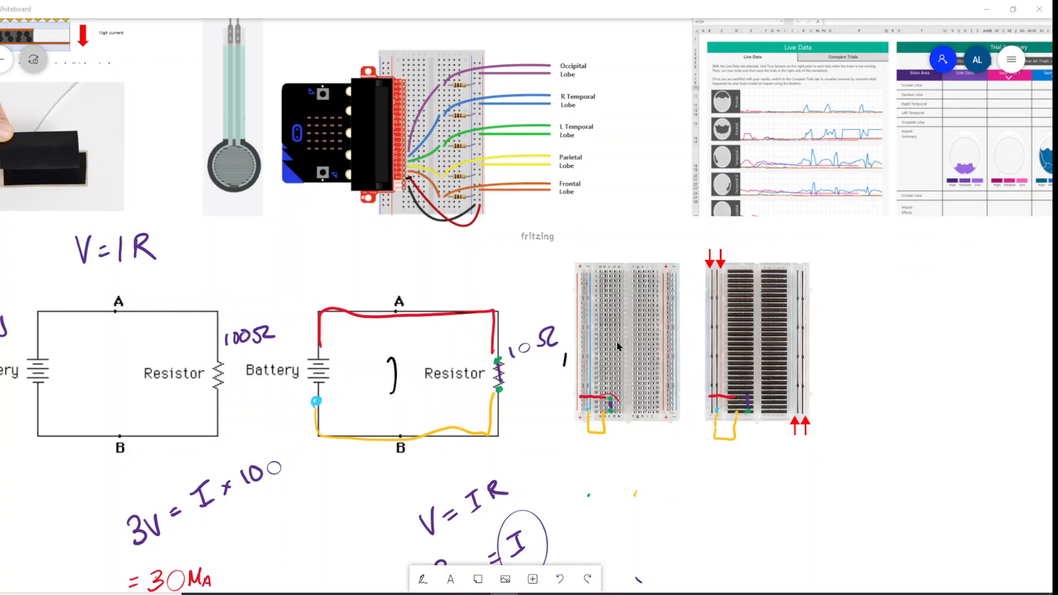
Switch to the Brain Sensors circuit in Tinkercad
key(alt+Tab)
key(alt+Tab)
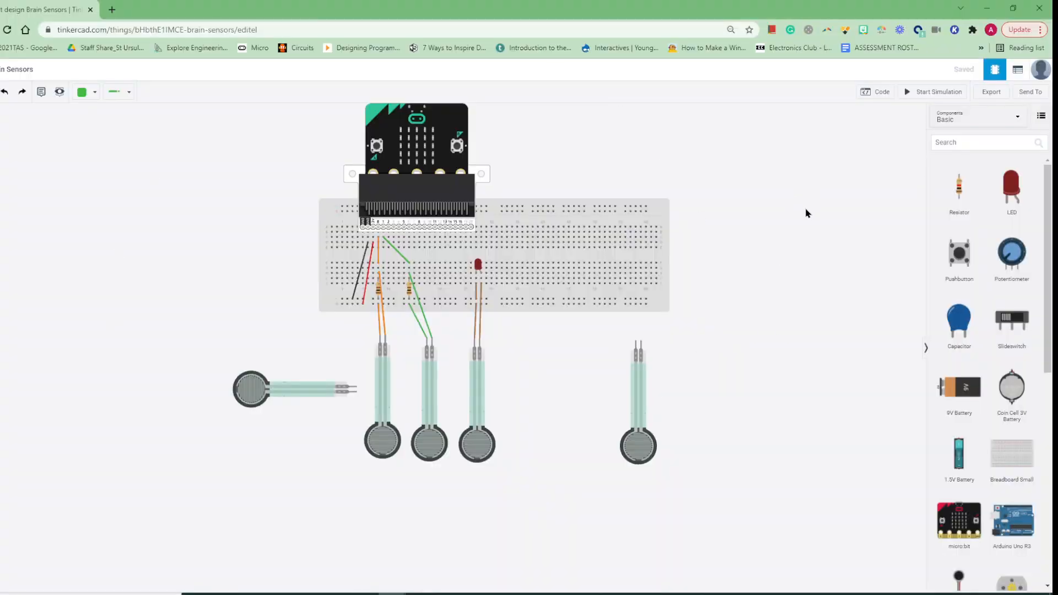
drag(804, 213, 790, 225)
Browse the micro:bit starters and search the component library for "resistor"
click(956, 142)
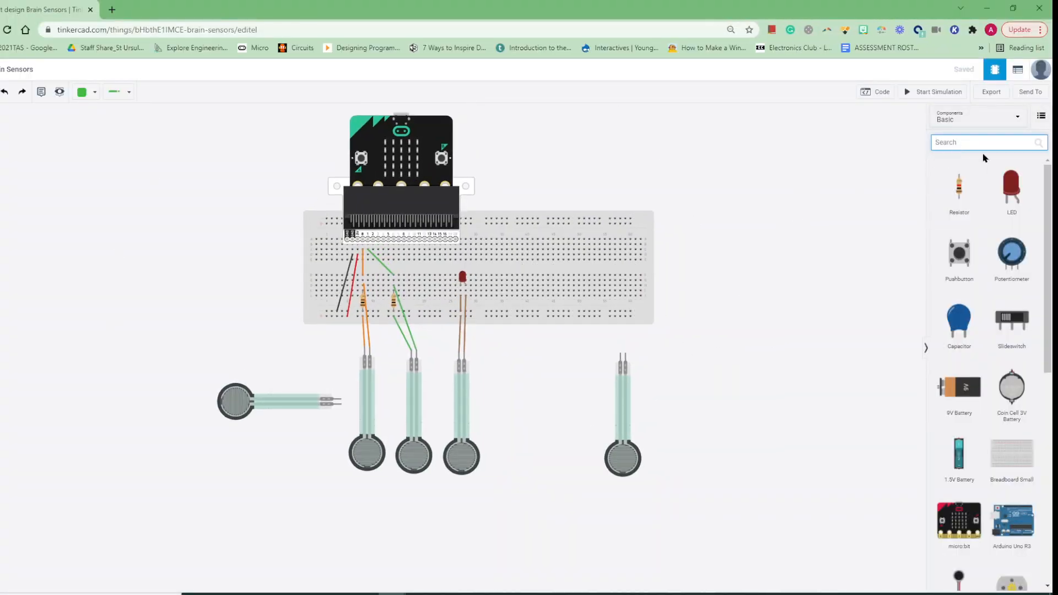
click(942, 116)
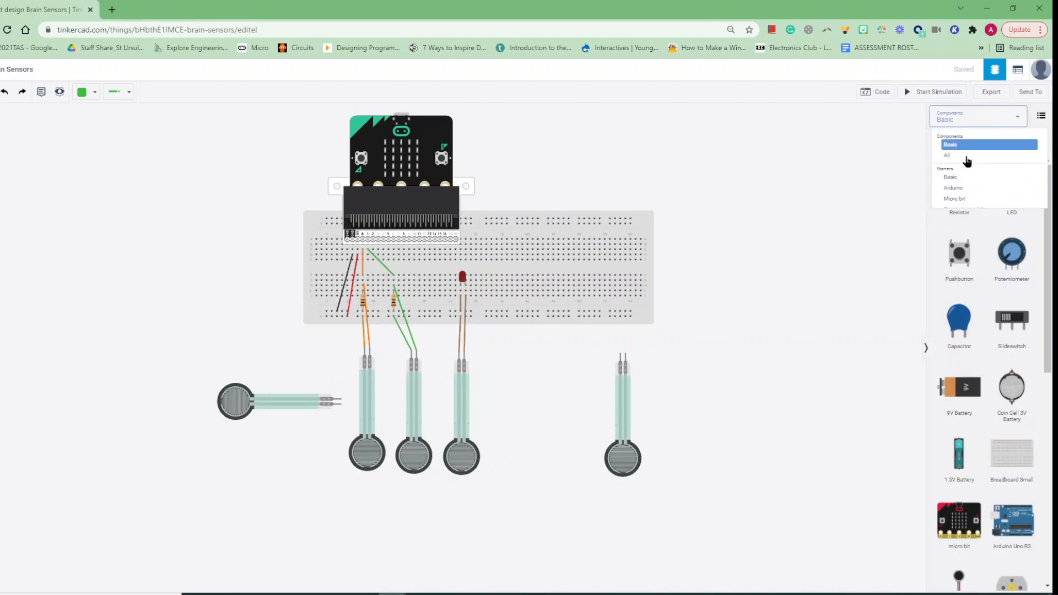
click(976, 201)
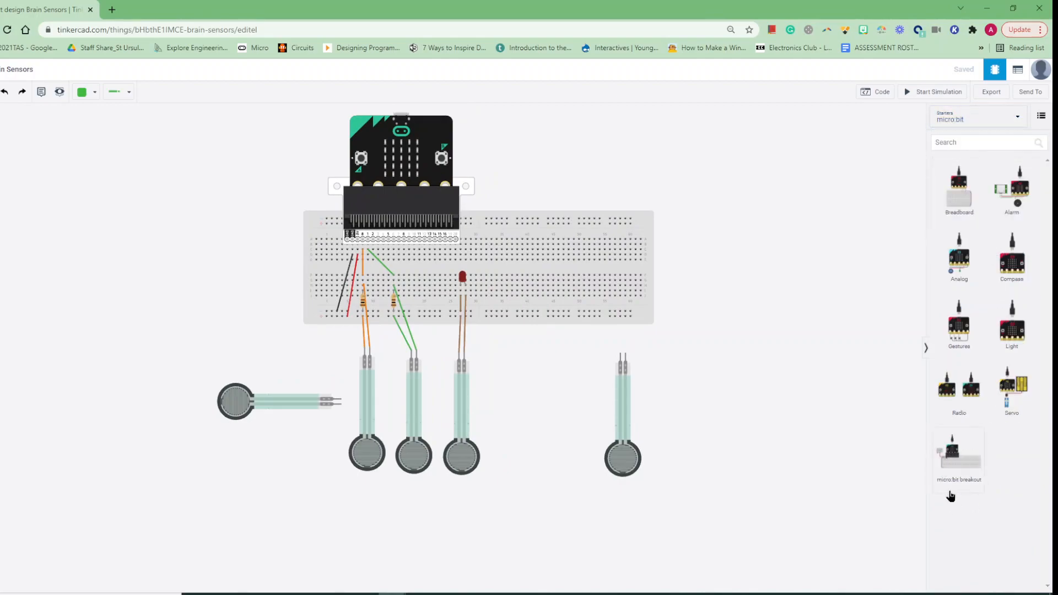
click(956, 142)
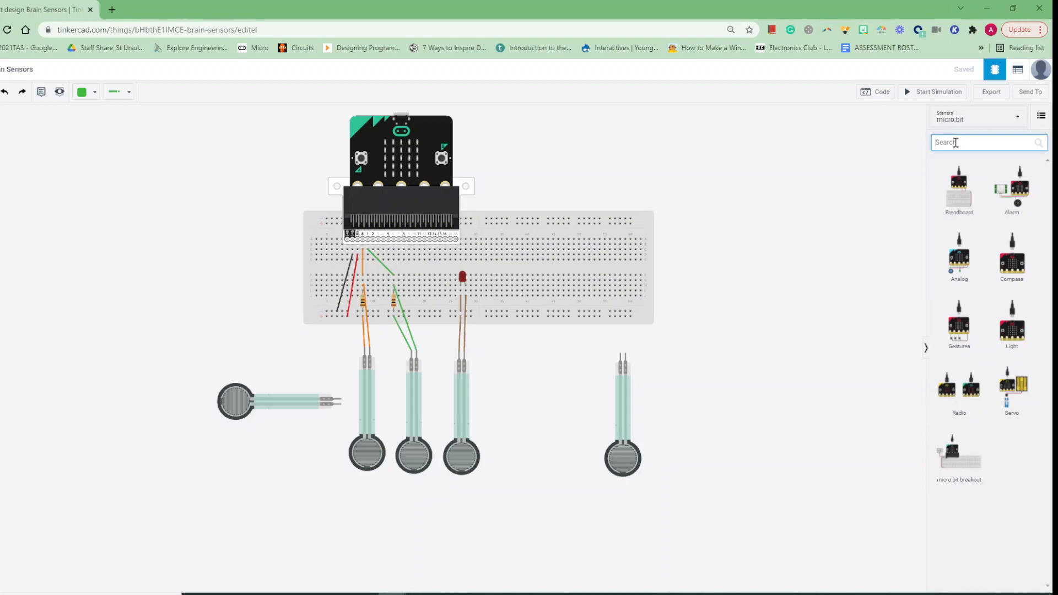
text(resistor)
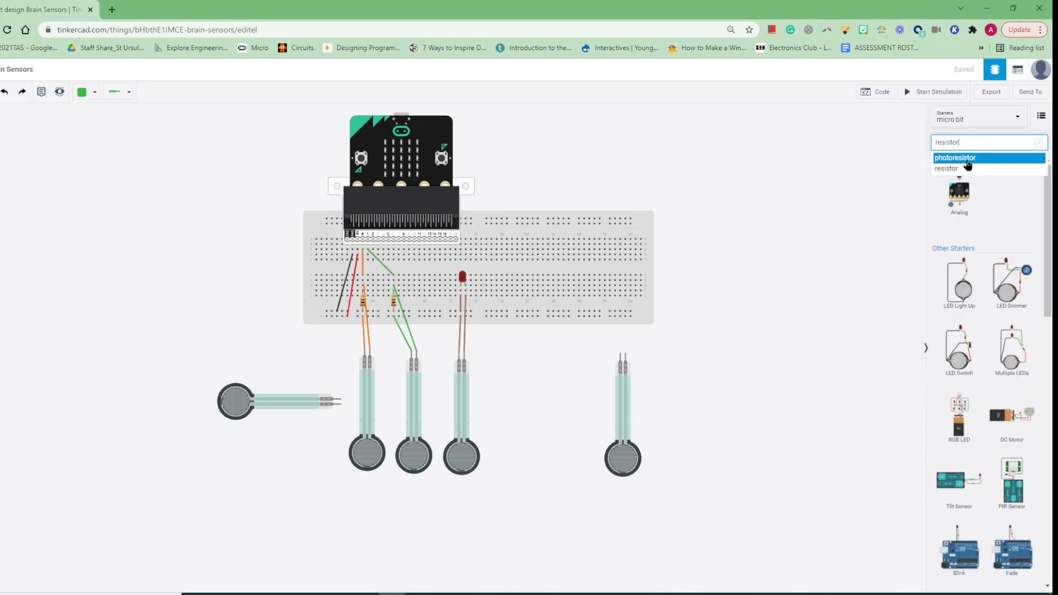
click(968, 170)
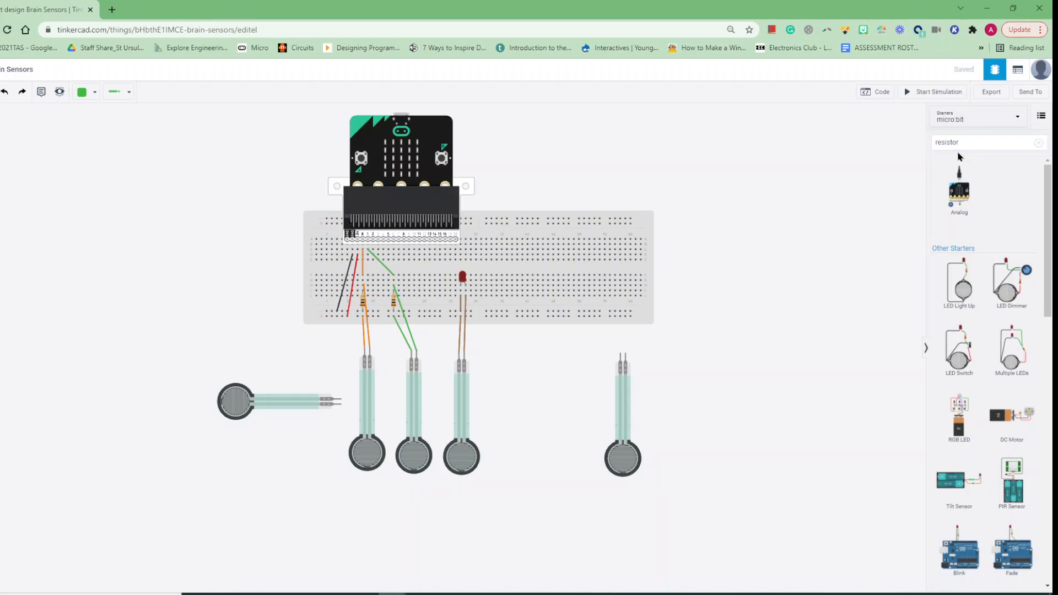
scroll(968, 304, down, 5)
scroll(967, 304, up, 5)
List all components and place a Force Sensor in the empty area beside the breadboard, past the unwired sensor
click(968, 119)
click(964, 155)
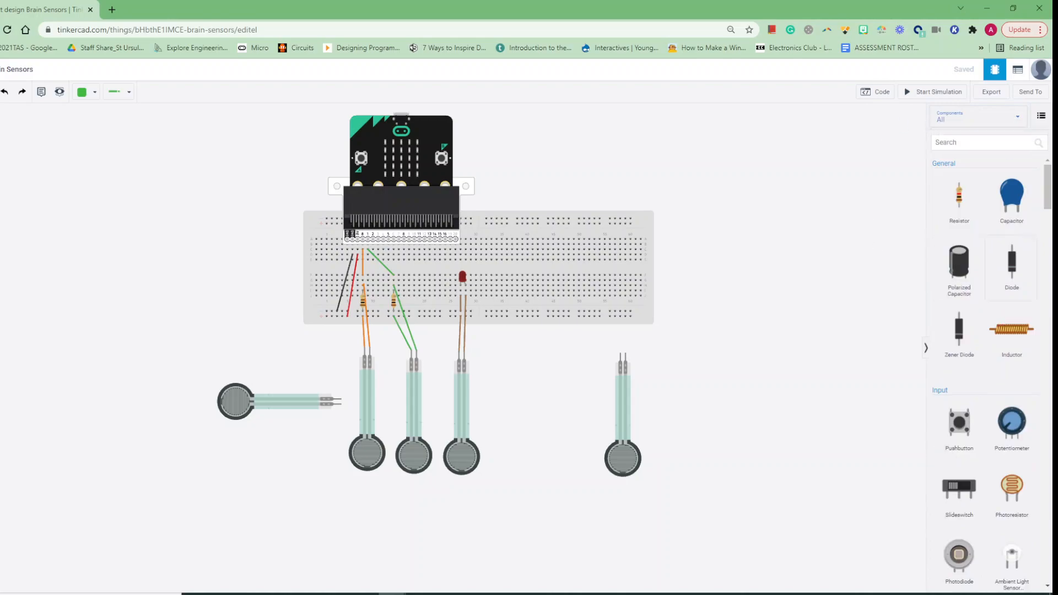
drag(1049, 203, 1049, 223)
drag(1011, 436, 779, 385)
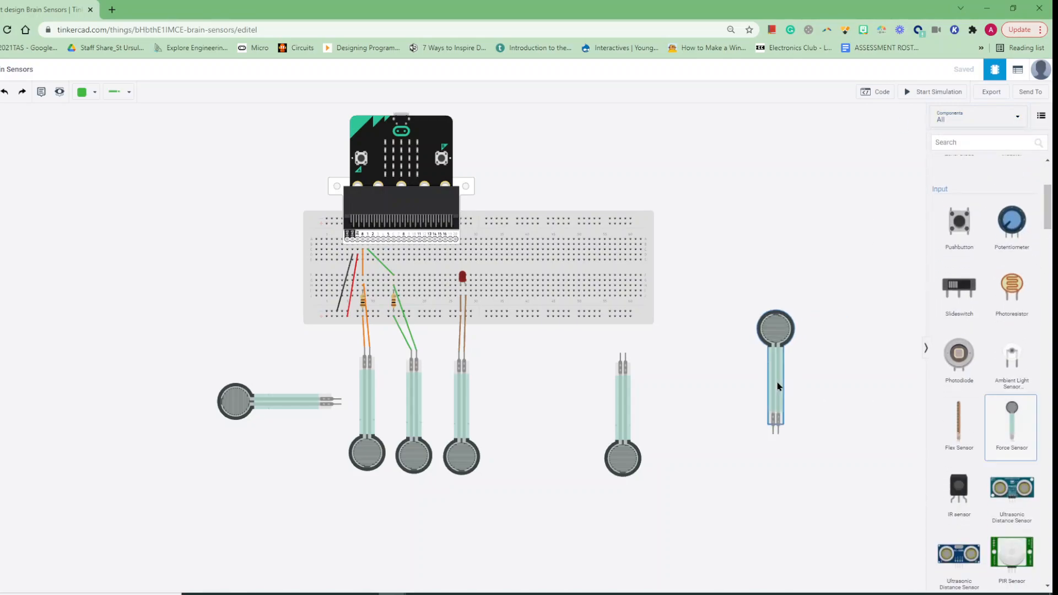
click(771, 367)
click(755, 571)
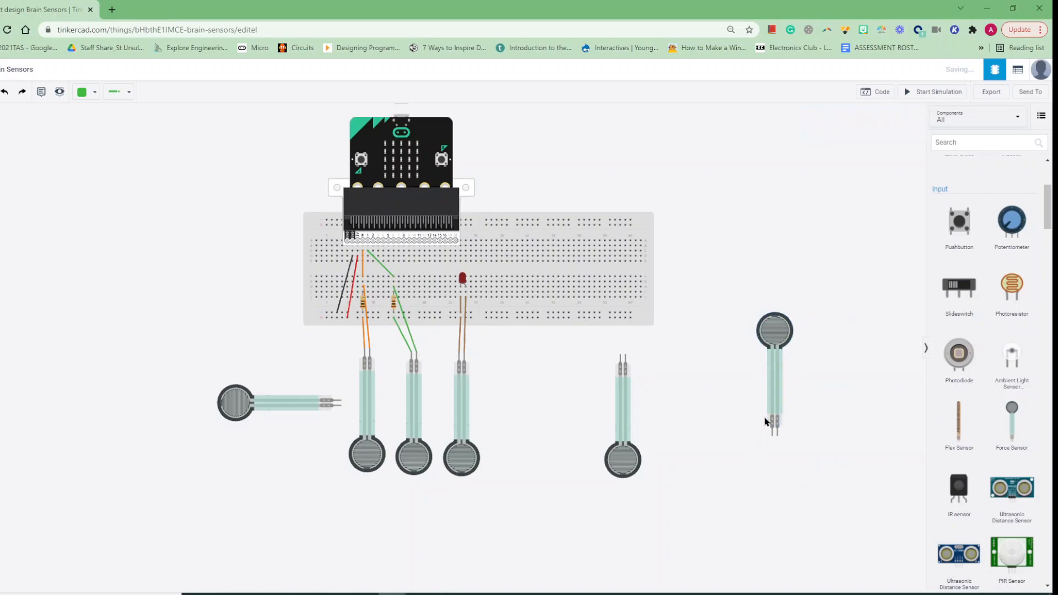
Rotate the new force sensor 180 degrees so its terminals point upward
click(771, 408)
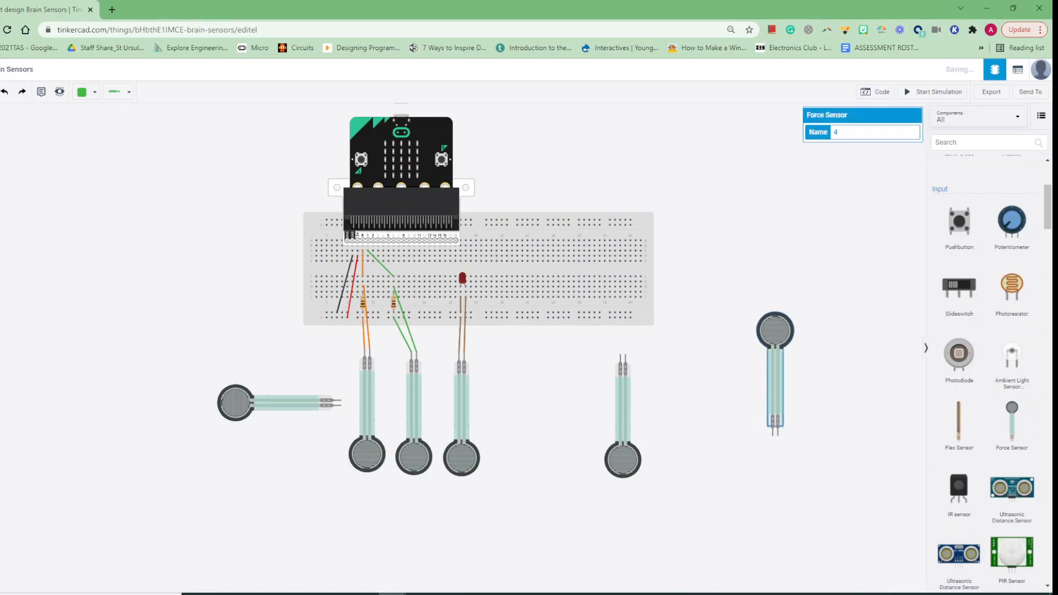
key(r)
key(r)
key(r)
key(r)
key(r)
key(r)
key(r)
key(r)
key(r)
key(r)
key(r)
key(r)
key(r)
key(r)
key(r)
key(r)
key(r)
key(r)
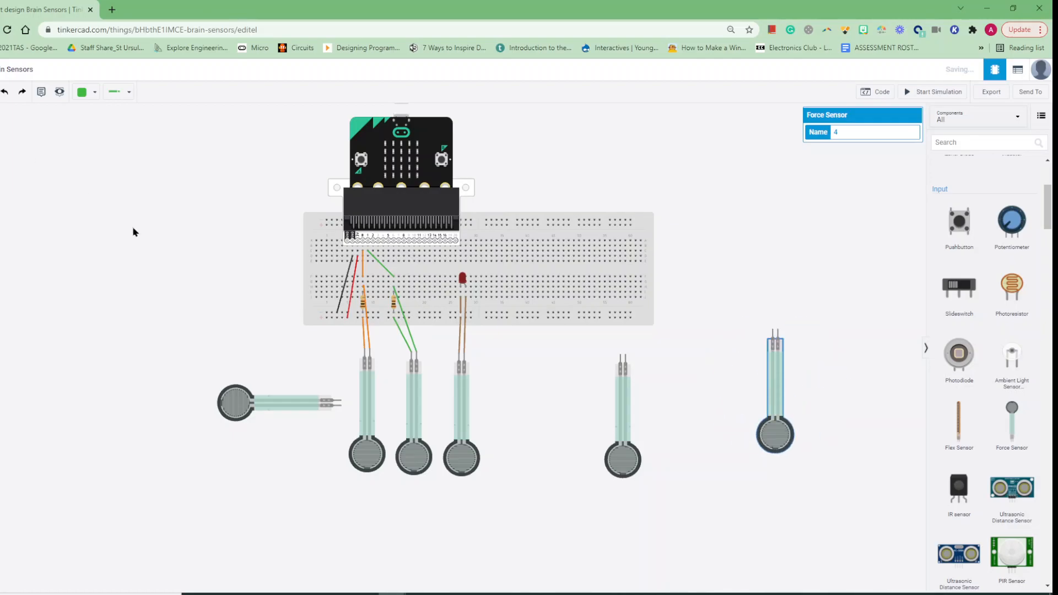
Try a green wire from the breadboard's lower rail to the new force sensor's terminal, and delete that wire
click(510, 486)
click(631, 317)
click(772, 330)
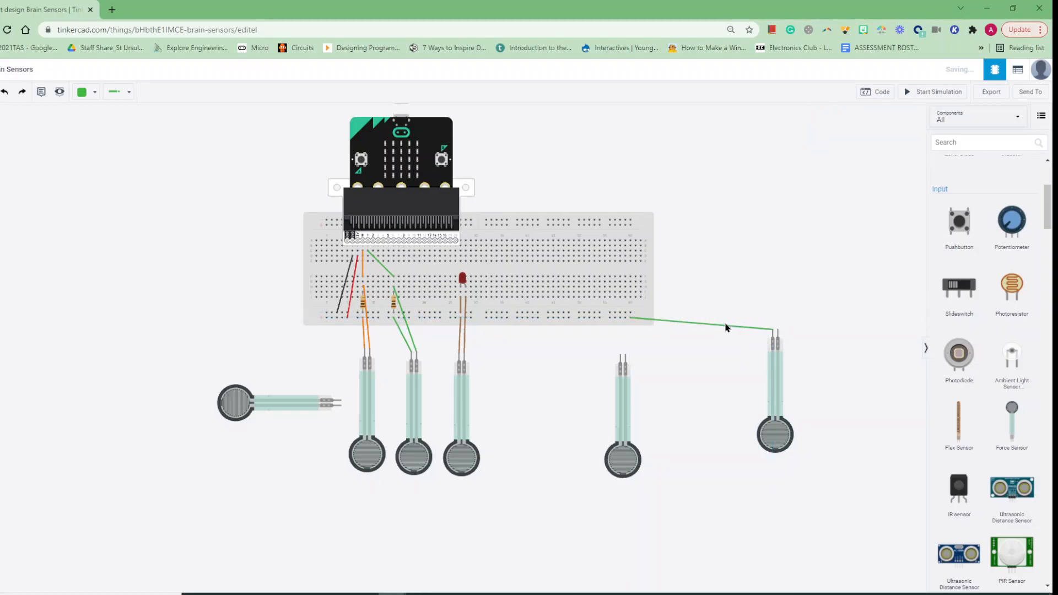
click(725, 327)
key(Delete)
click(83, 92)
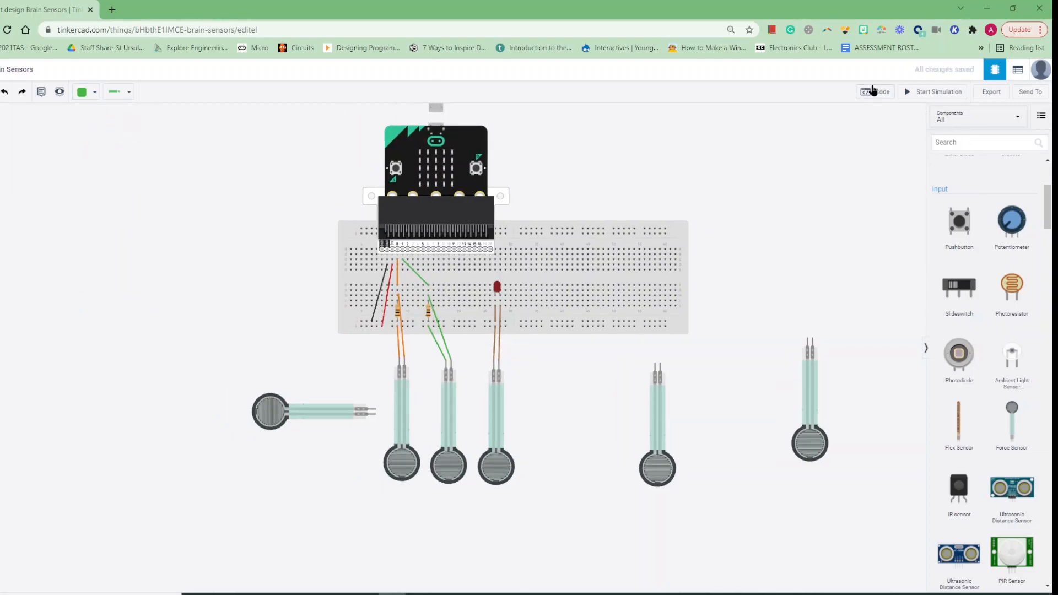
Delete the unconnected force sensor lying horizontally beside the wired sensors
click(298, 414)
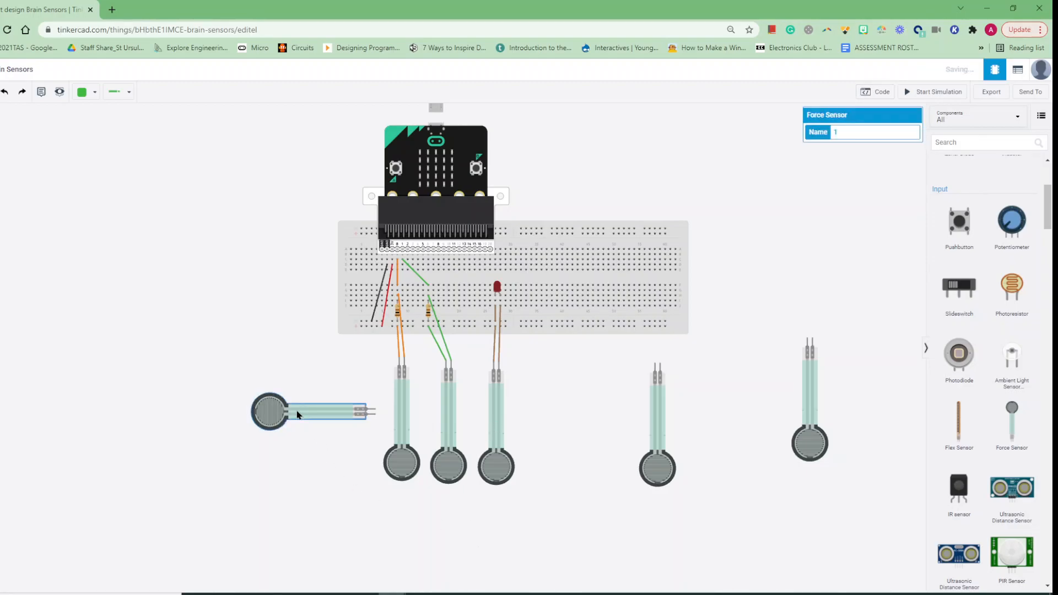
key(Delete)
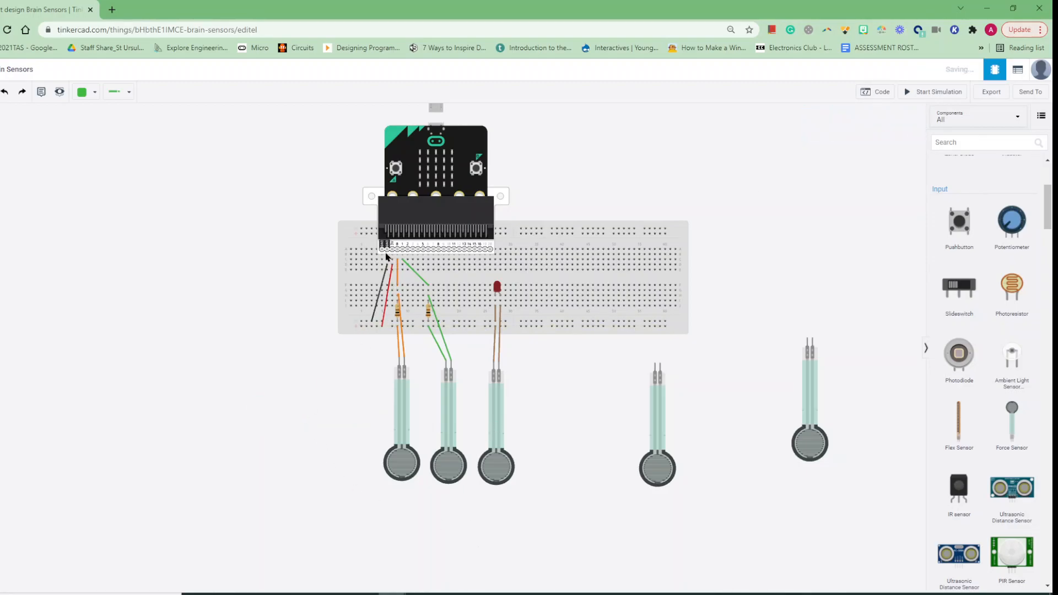
Inspect the properties of the force sensor on the orange wires and of the resistor connected to it
scroll(386, 255, up, 2)
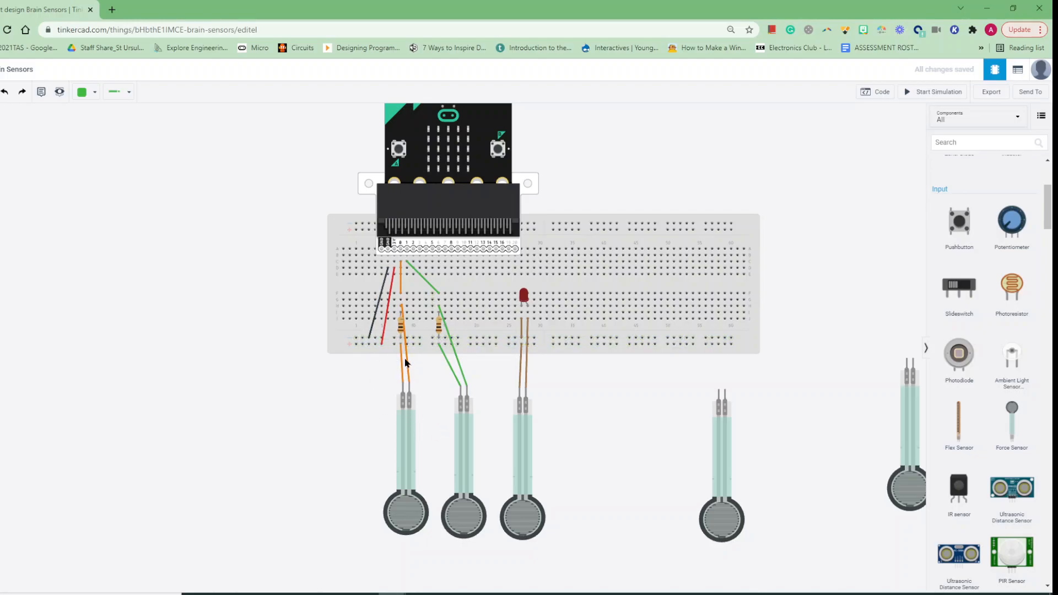
click(403, 518)
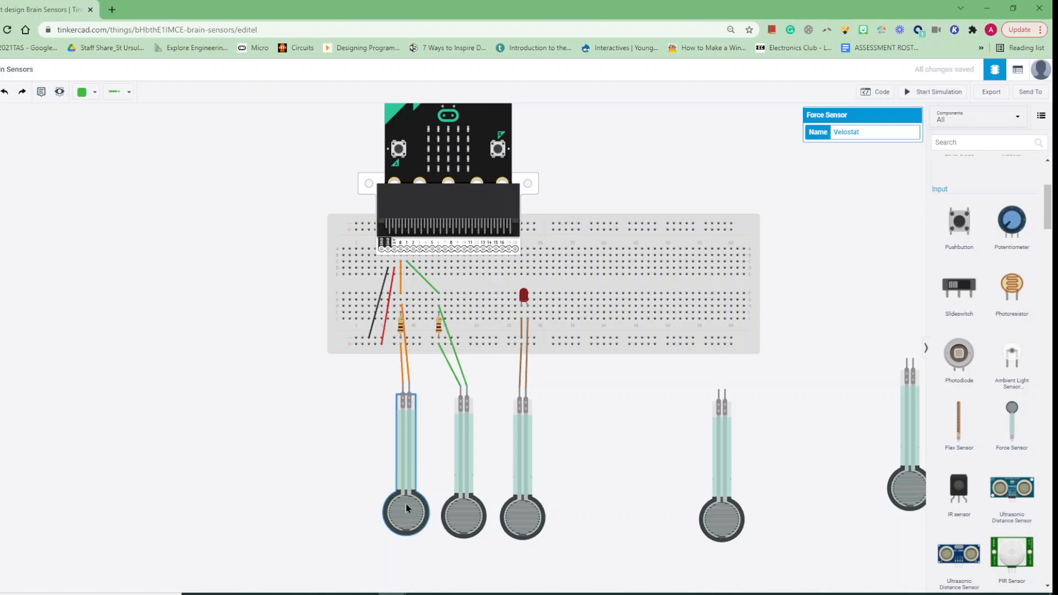
click(400, 328)
click(379, 387)
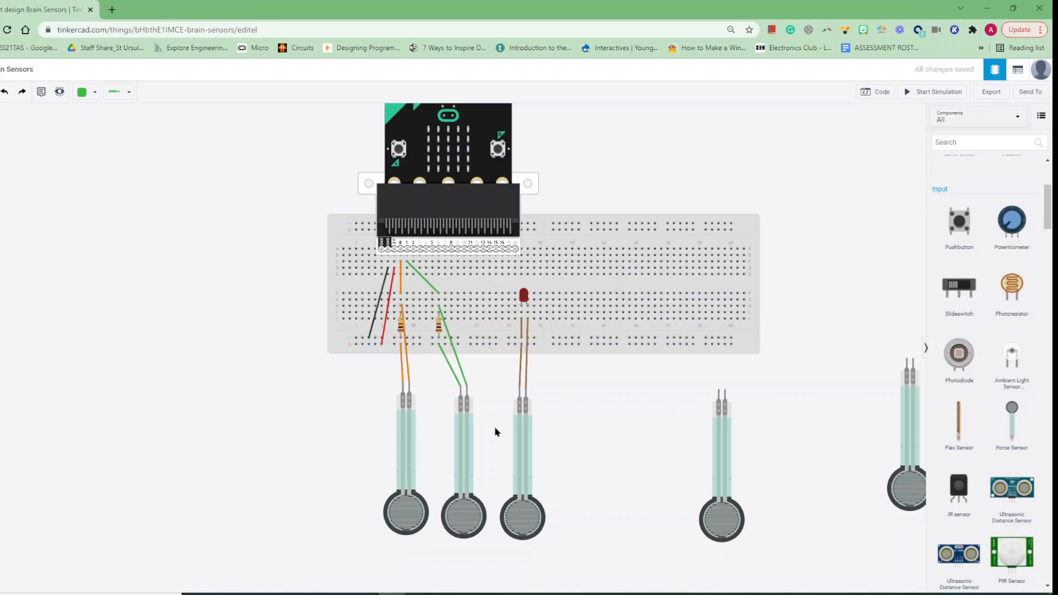
click(401, 326)
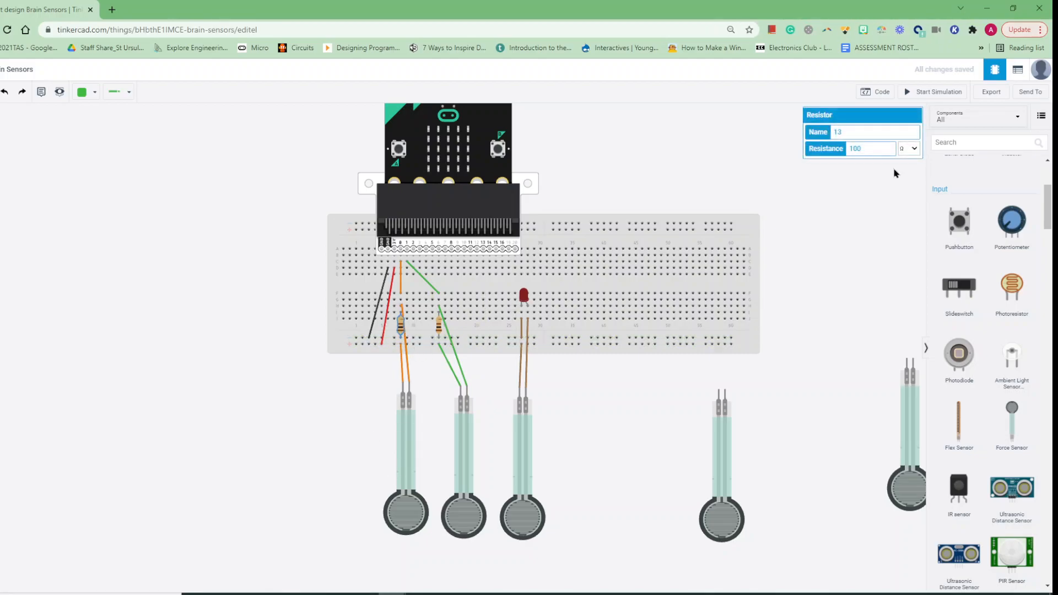
click(331, 470)
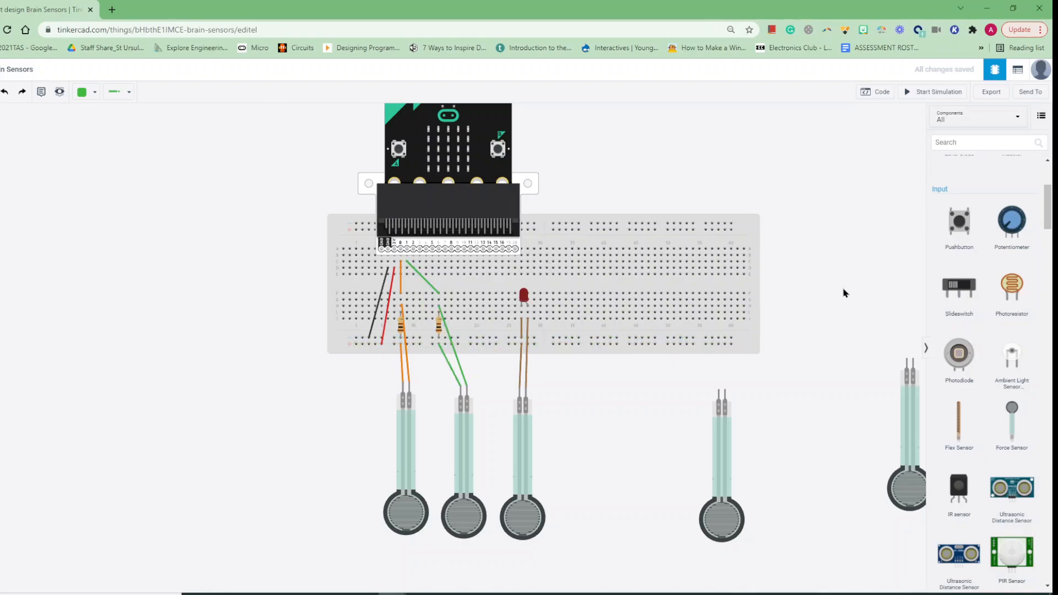
Open the circuit's block code and move the button A event block up and closer to the block palette
click(877, 92)
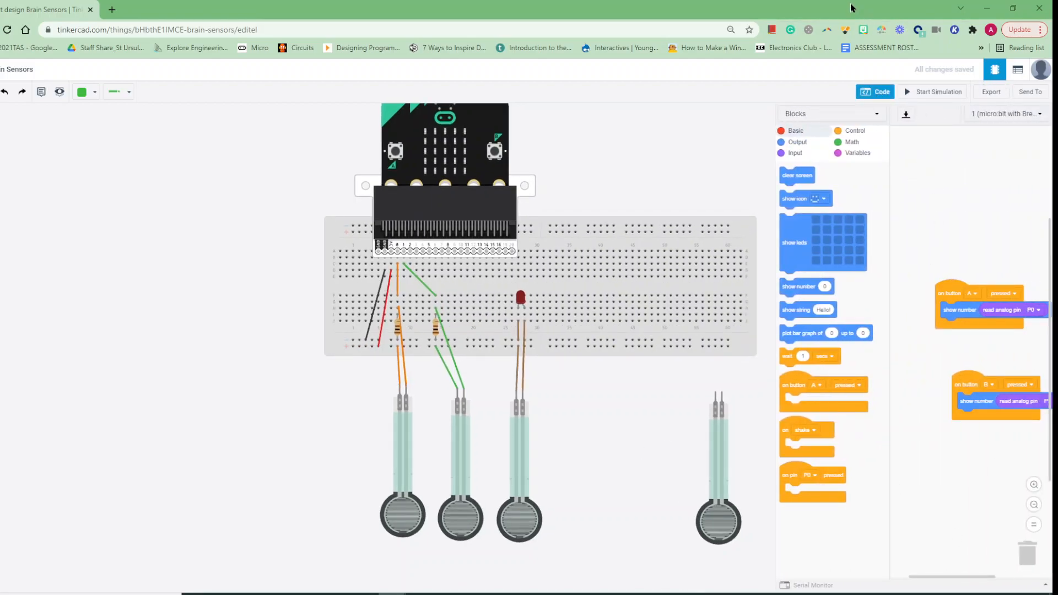
drag(955, 290, 928, 253)
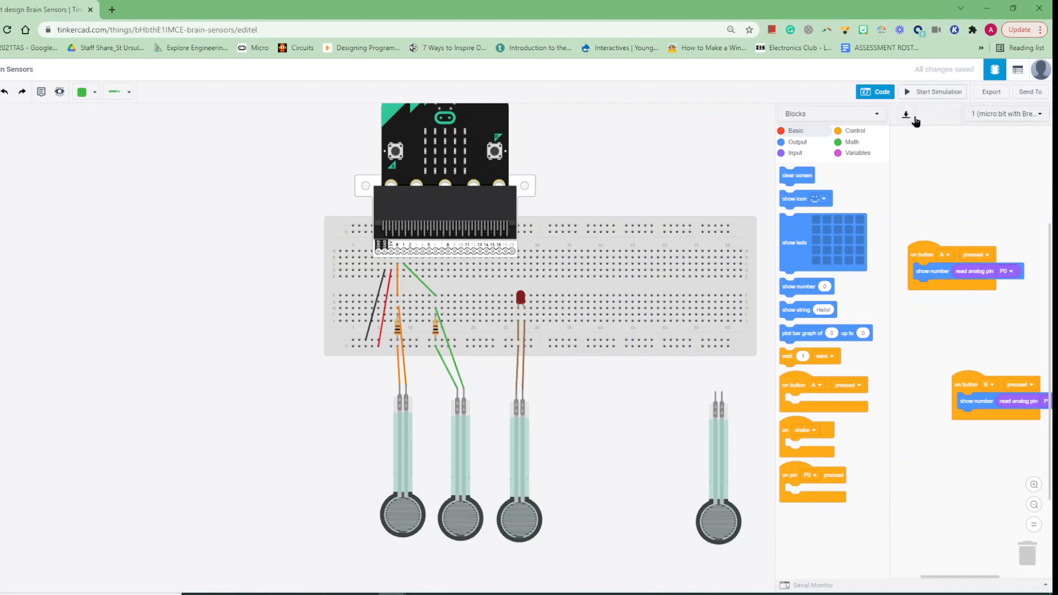
Run the simulation and display the orange-wired force sensor's reading with the micro:bit's button A at about 4.8 N and at 10 N
click(922, 93)
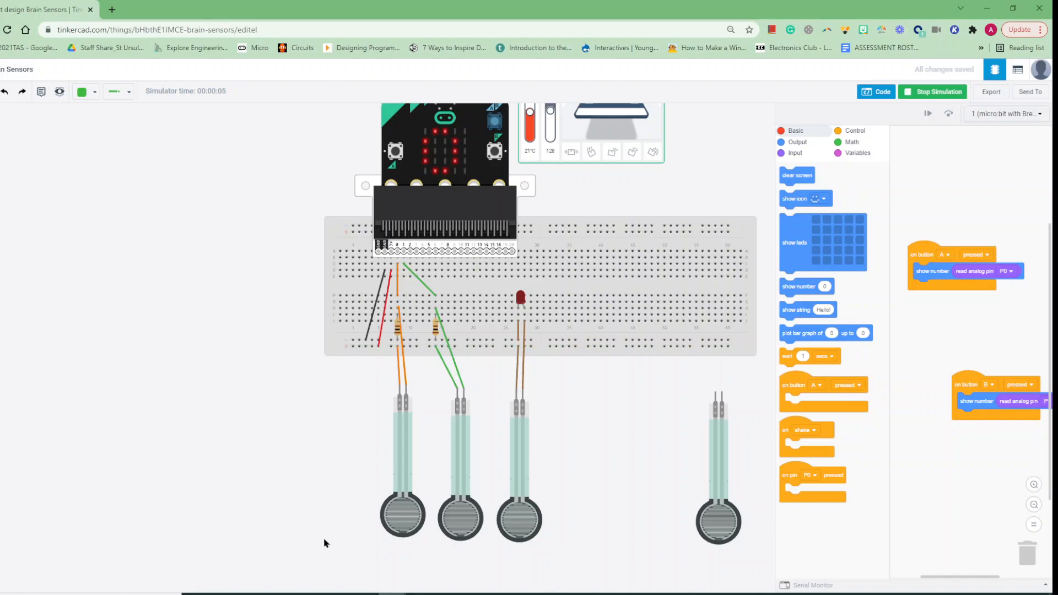
click(404, 516)
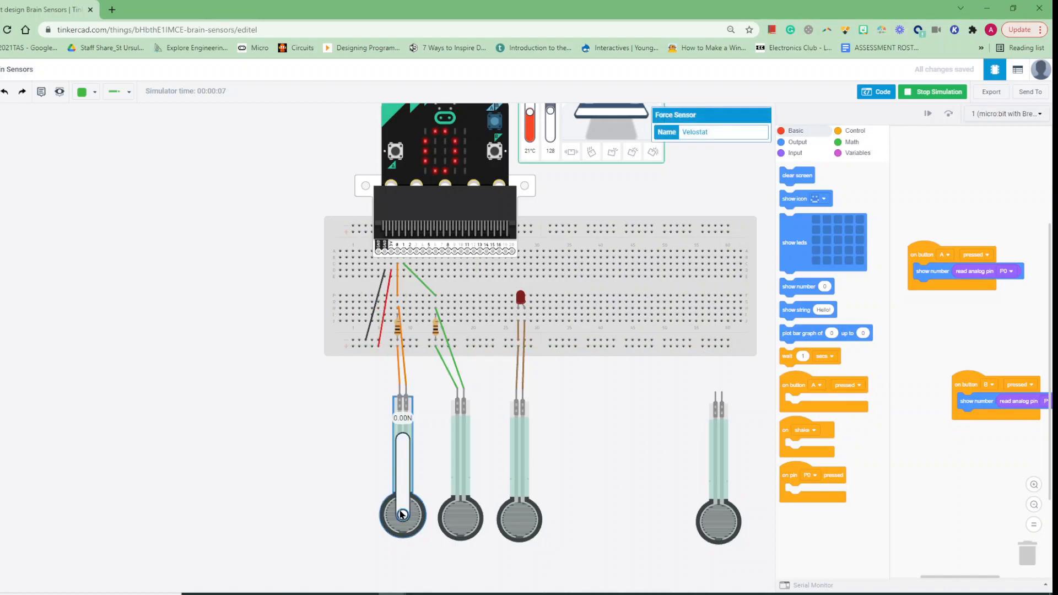
drag(404, 517, 405, 442)
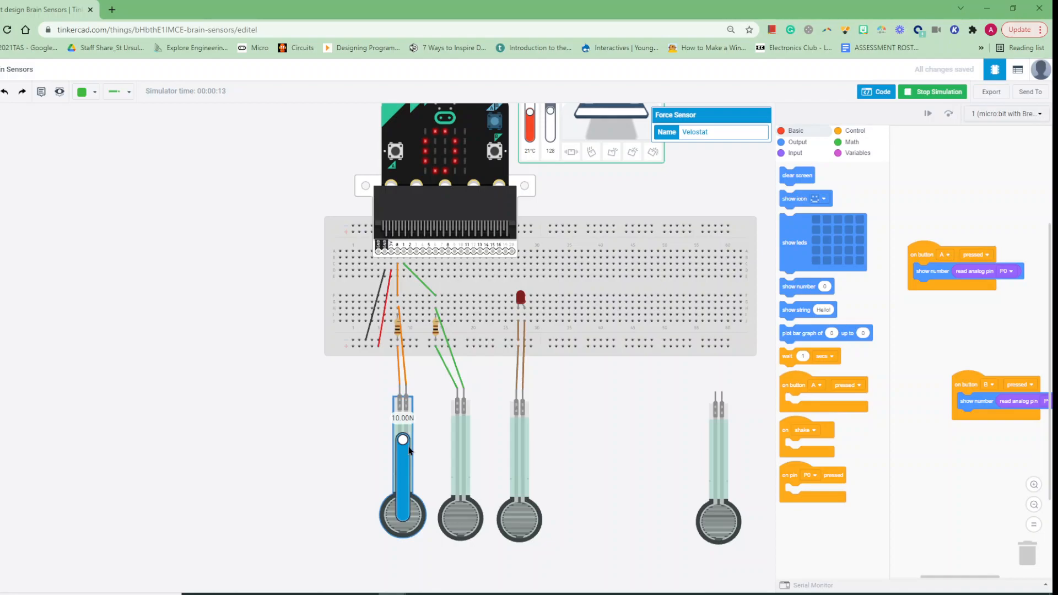
mouse_move(403, 446)
mouse_down()
mouse_move(404, 474)
mouse_move(403, 463)
mouse_up()
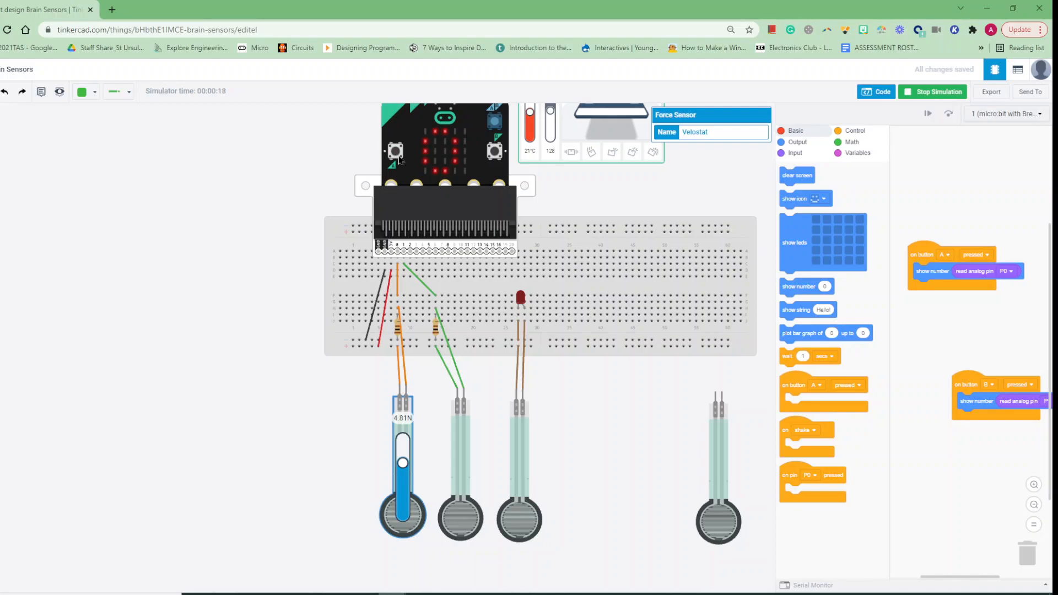
click(395, 152)
drag(402, 467, 403, 439)
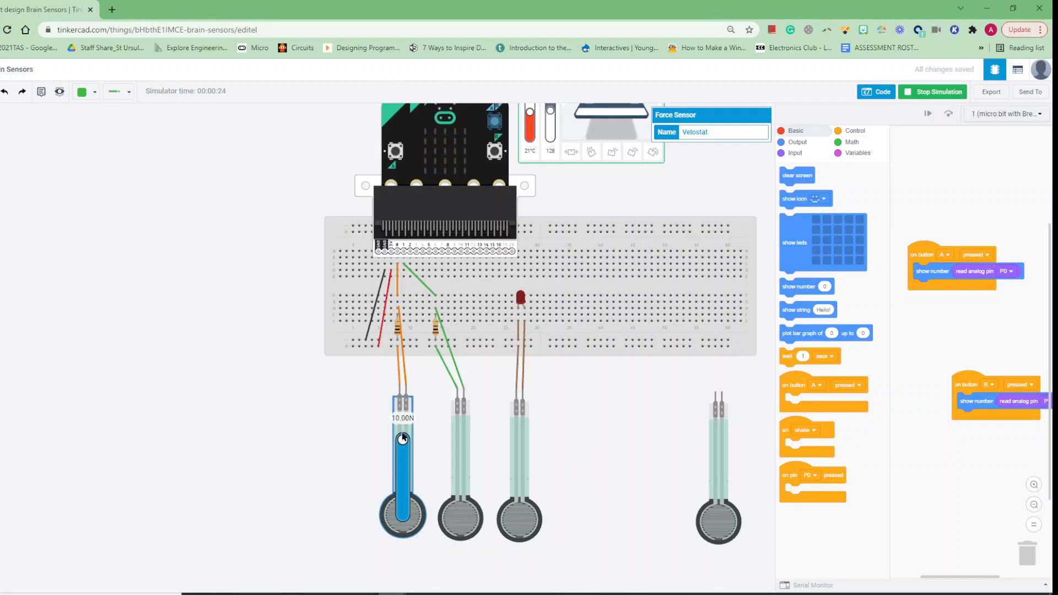
click(397, 153)
Switch to Microsoft Whiteboard, examine the Live Data and Trial Summary spreadsheet image up close, and return to the Tinkercad circuit
key(alt+Tab)
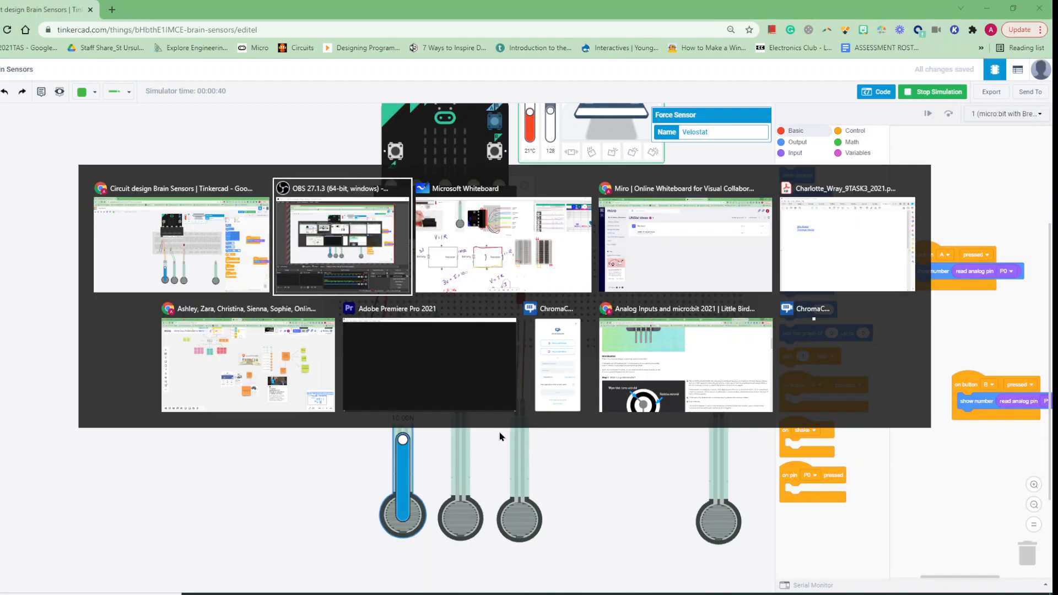
key(alt+Tab)
drag(906, 267, 773, 372)
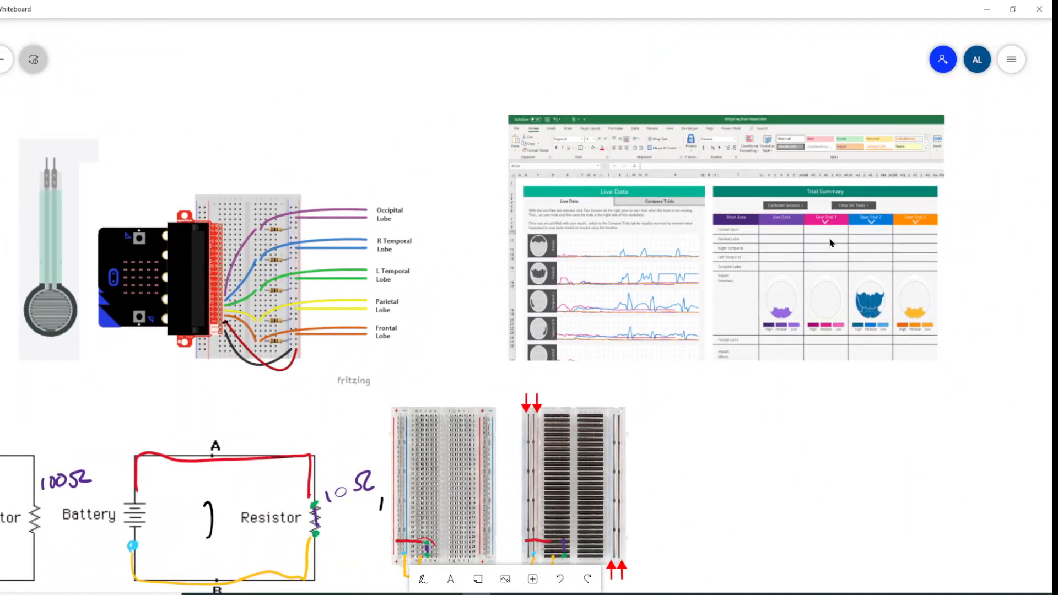
scroll(694, 267, up, 3)
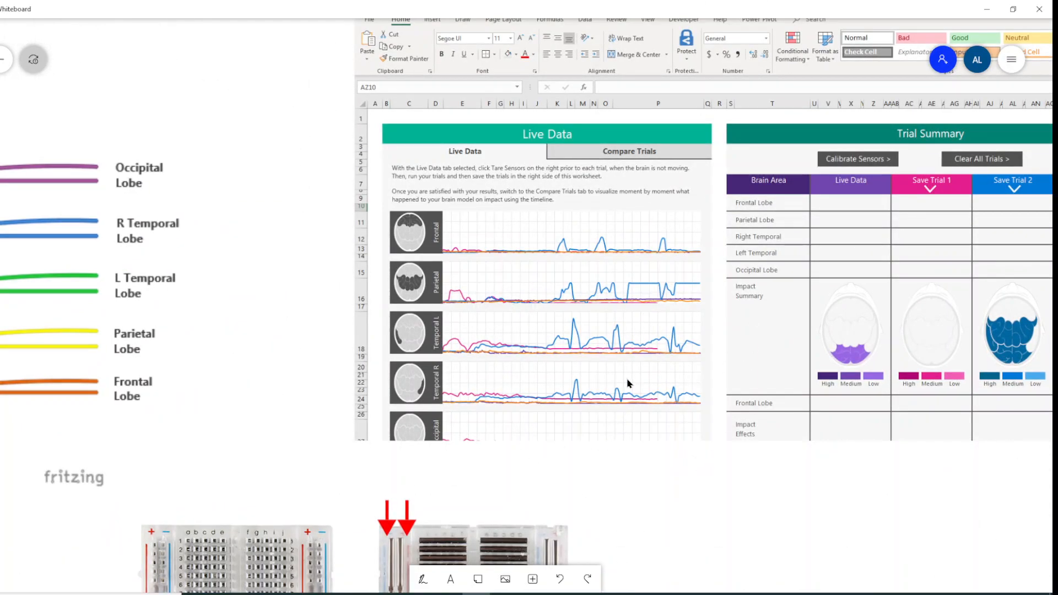
drag(775, 512, 763, 498)
key(alt+Tab)
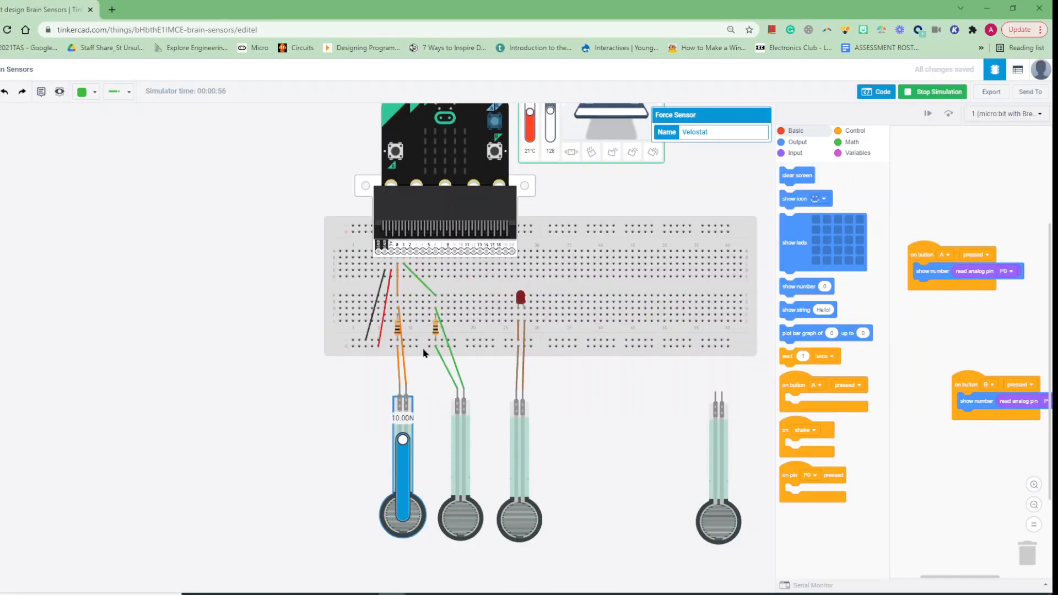
Inspect the unconnected force sensor and the brown-wired force sensor in the running simulation, and stop the simulation
click(728, 489)
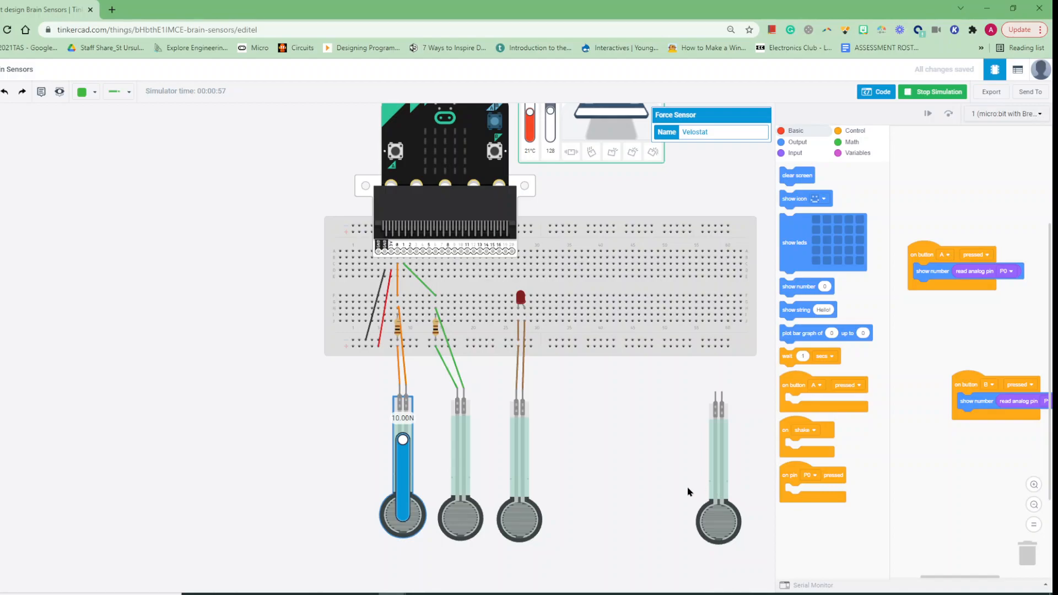
click(626, 492)
click(734, 540)
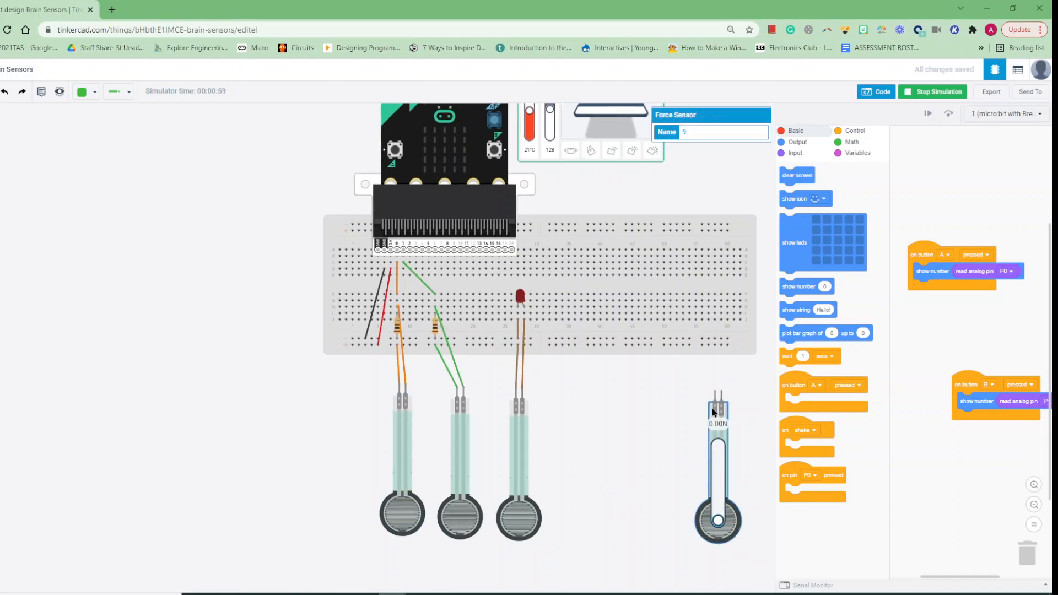
click(566, 392)
click(521, 431)
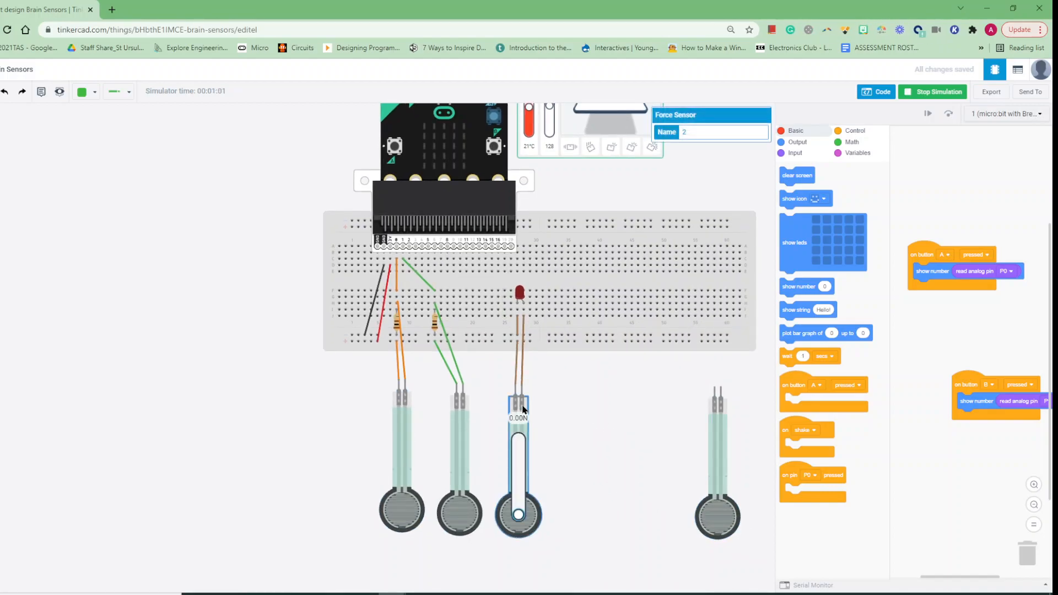
click(931, 92)
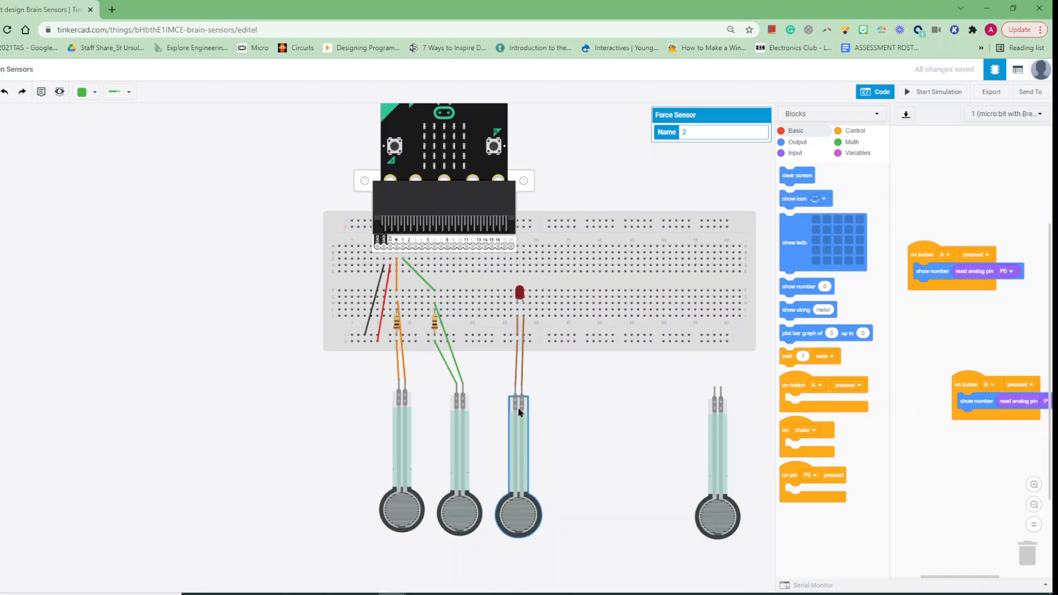
Restart the simulation and test the LED by raising the brown-wired force sensor's force to 10 N
click(934, 92)
drag(521, 517, 520, 435)
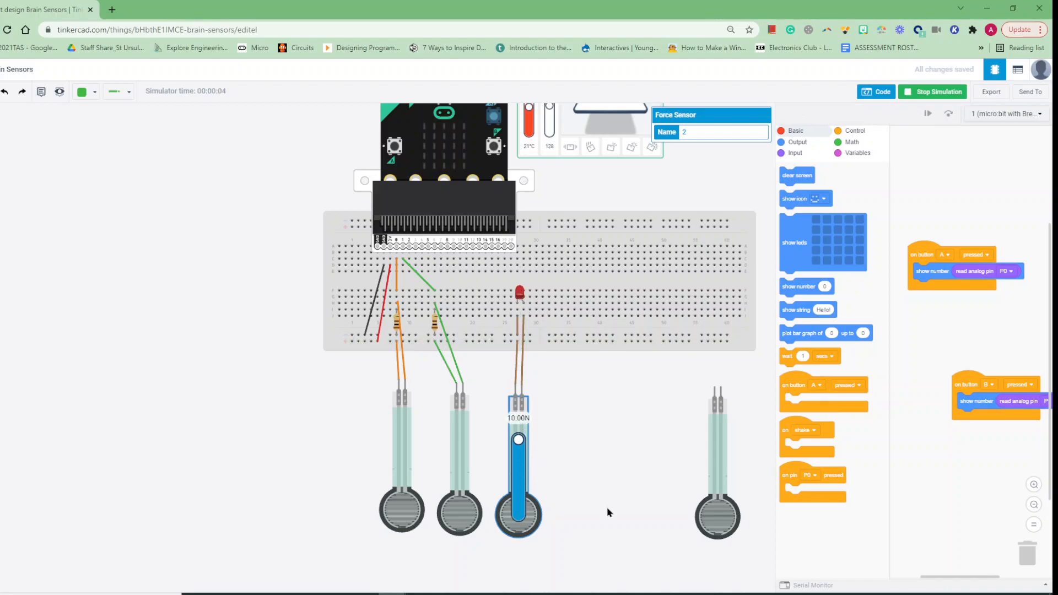
click(564, 495)
Delete the brown-wired force sensor, its wires and the red LED from the circuit
click(515, 498)
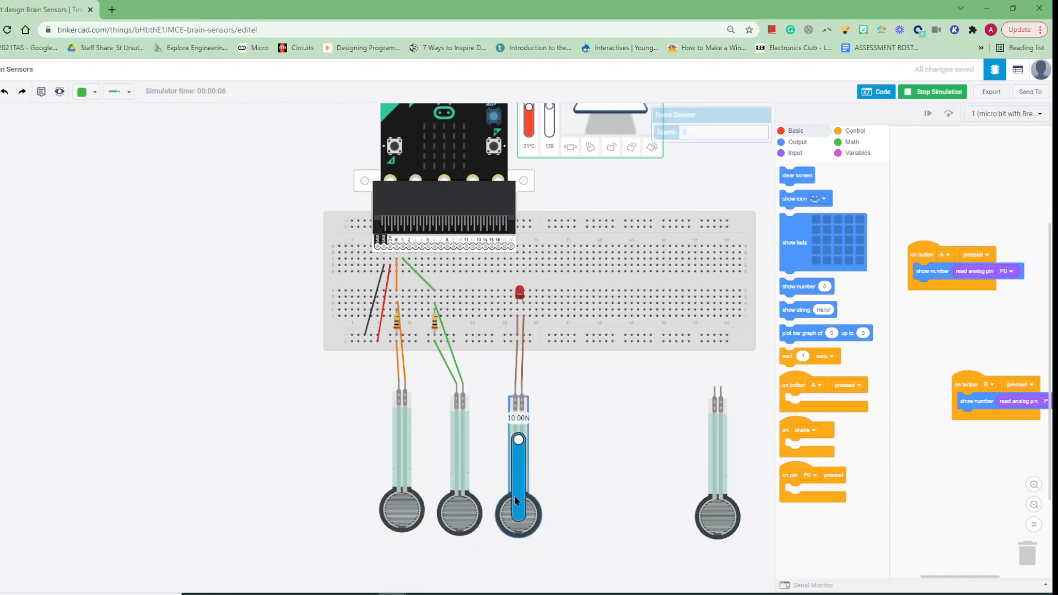
key(Delete)
drag(520, 293, 518, 334)
click(517, 330)
key(Delete)
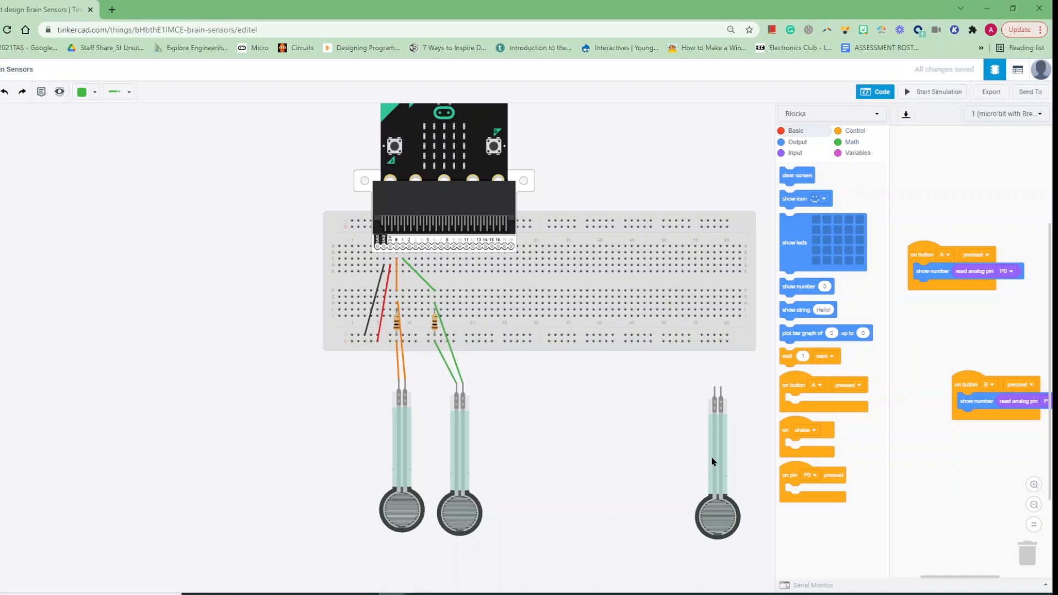
Move the nearer unconnected force sensor next to the green-wired force sensor below the breadboard
drag(710, 462, 531, 461)
click(667, 444)
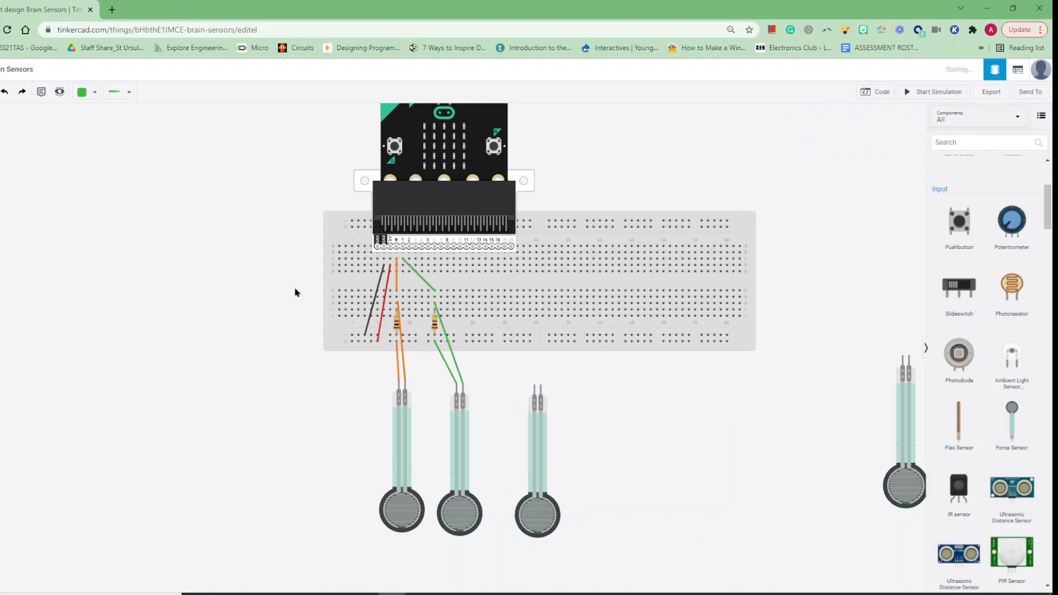